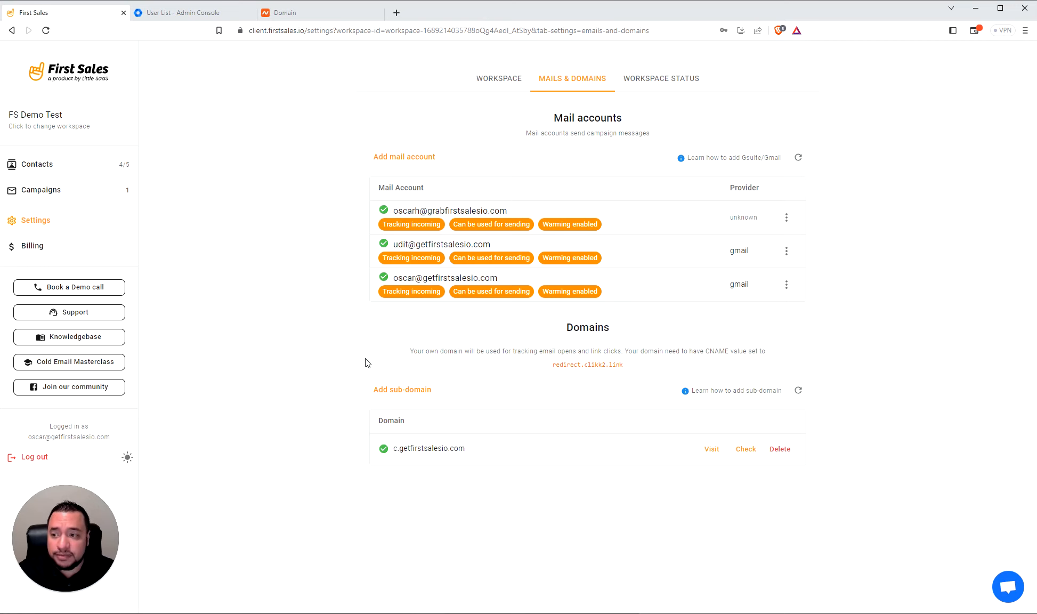
Step: Open the workspace's mail accounts and domains settings in First Sales
left_click(44, 227)
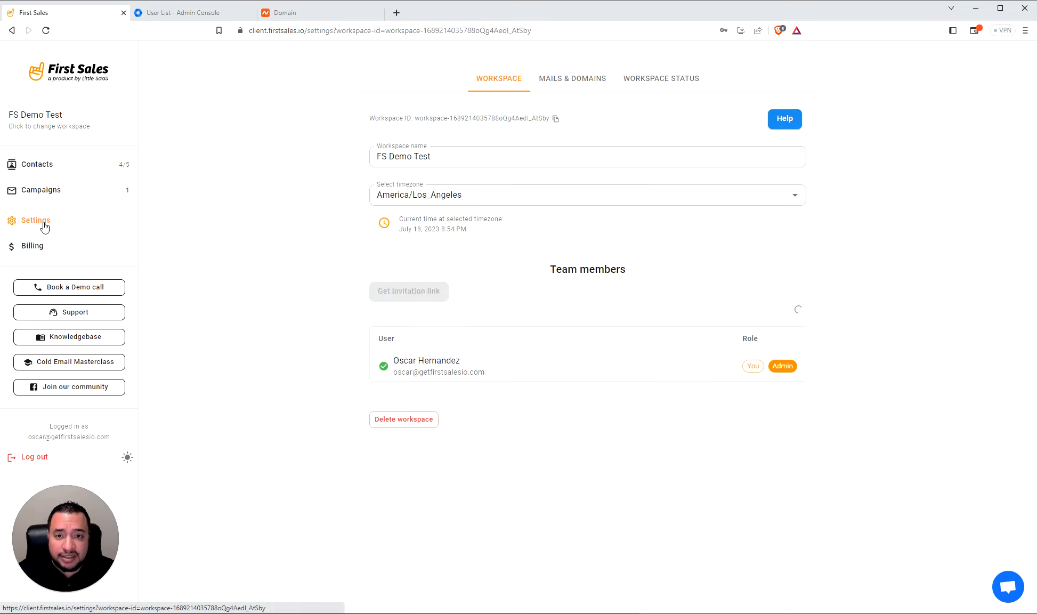
left_click(596, 85)
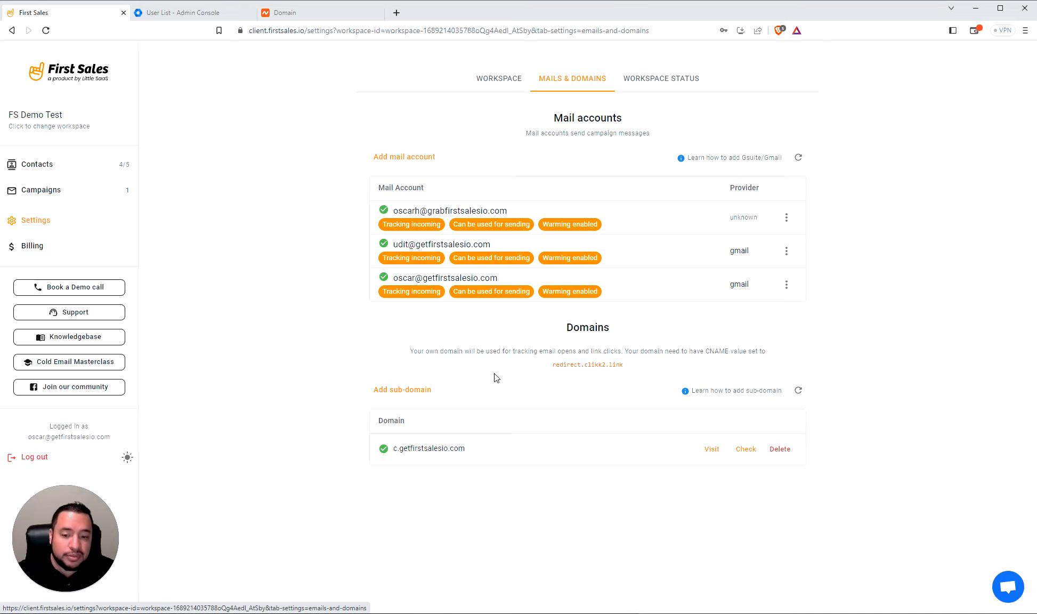
Step: Switch to the Google Admin console, find the domain management page and open the details of getfirstsalesio.com
left_click(190, 21)
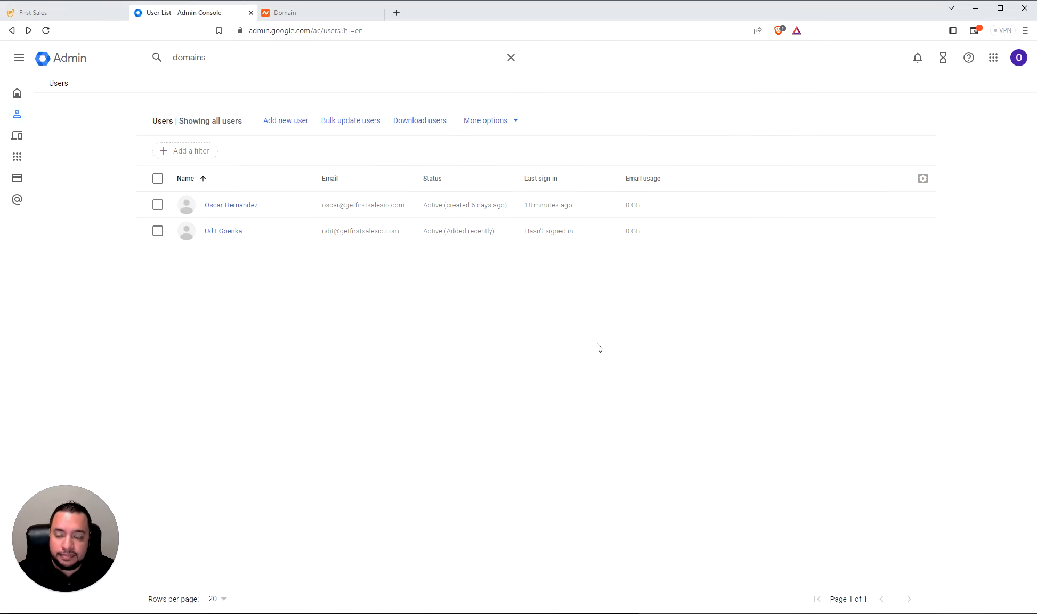
left_click(338, 57)
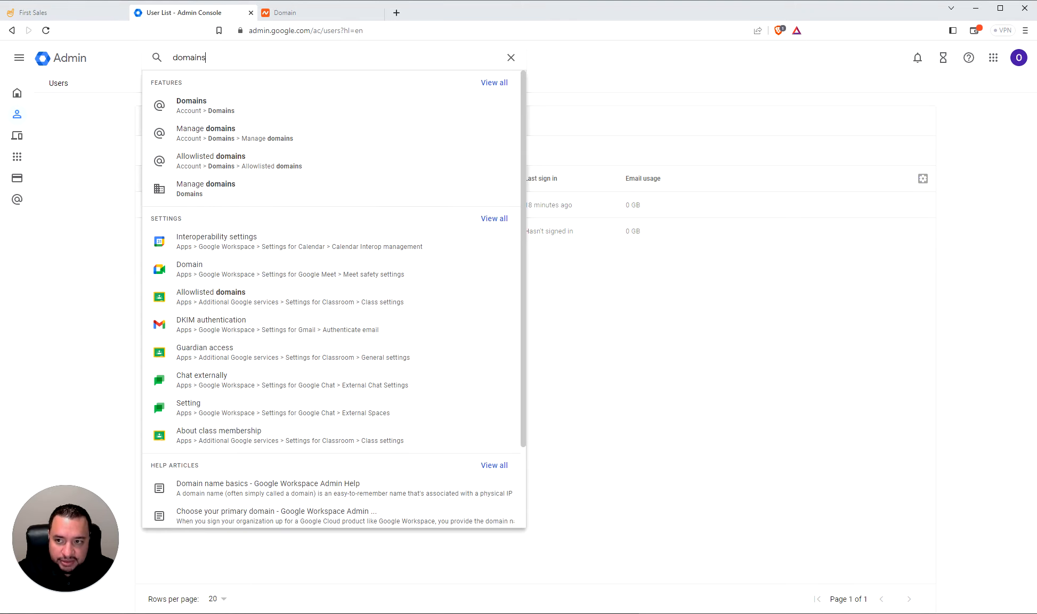
left_click(216, 137)
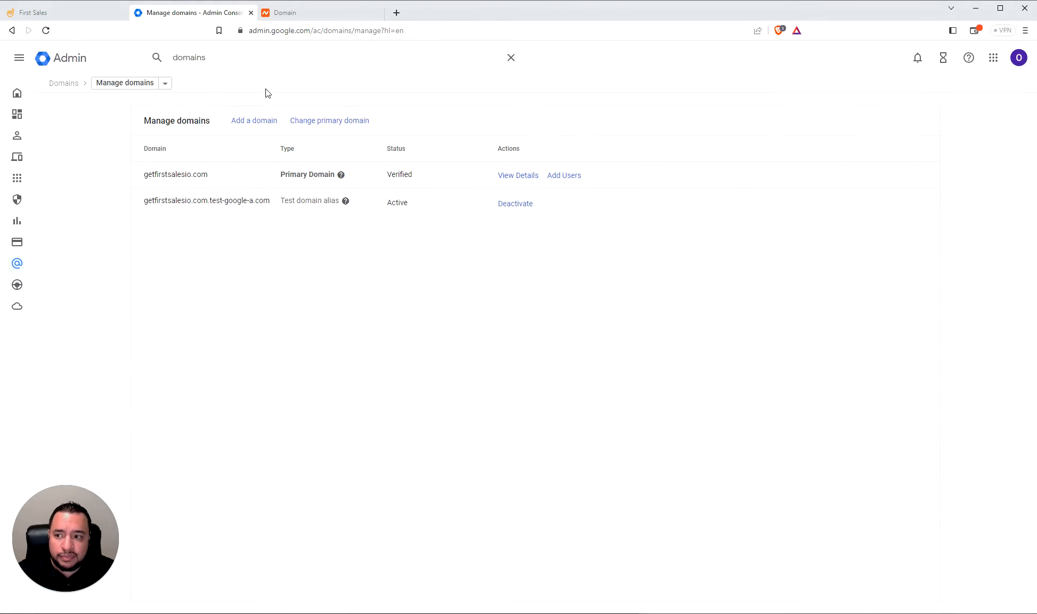
left_click(517, 175)
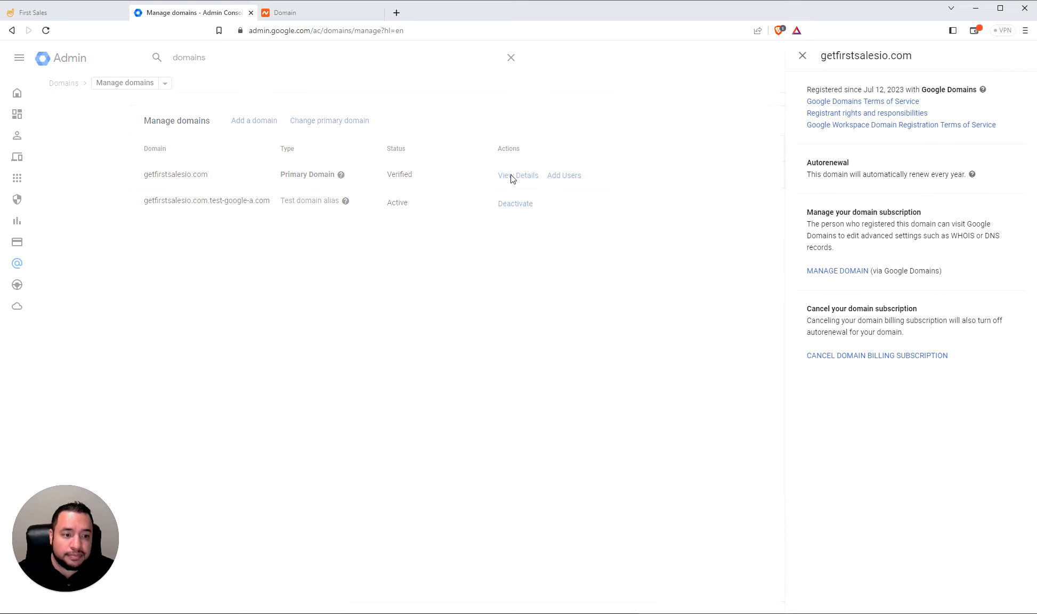
Step: Open getfirstsalesio.com for management in Google Domains and show its DNS settings
left_click(824, 271)
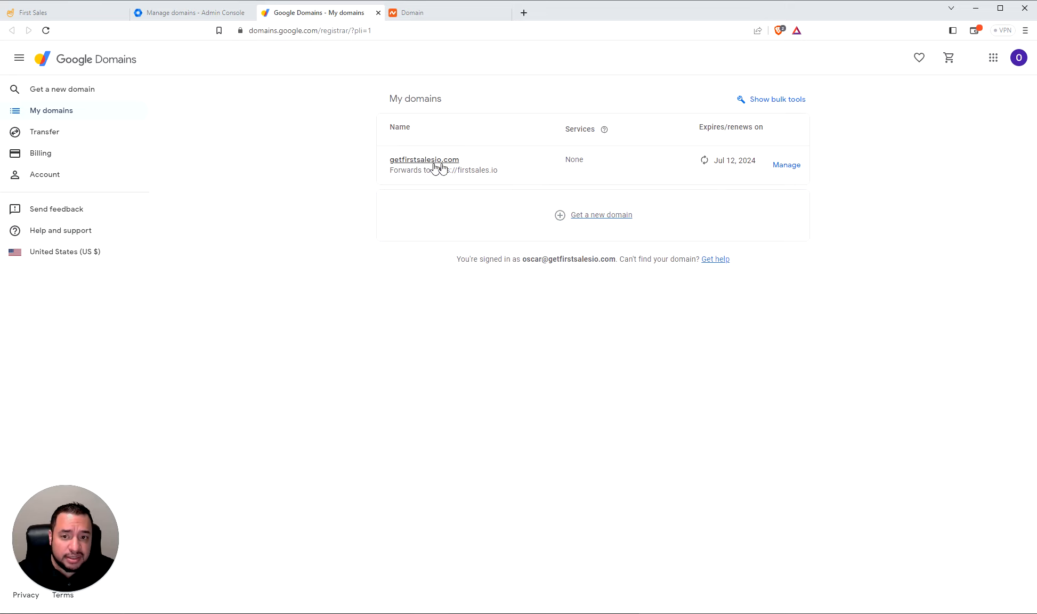
left_click(786, 165)
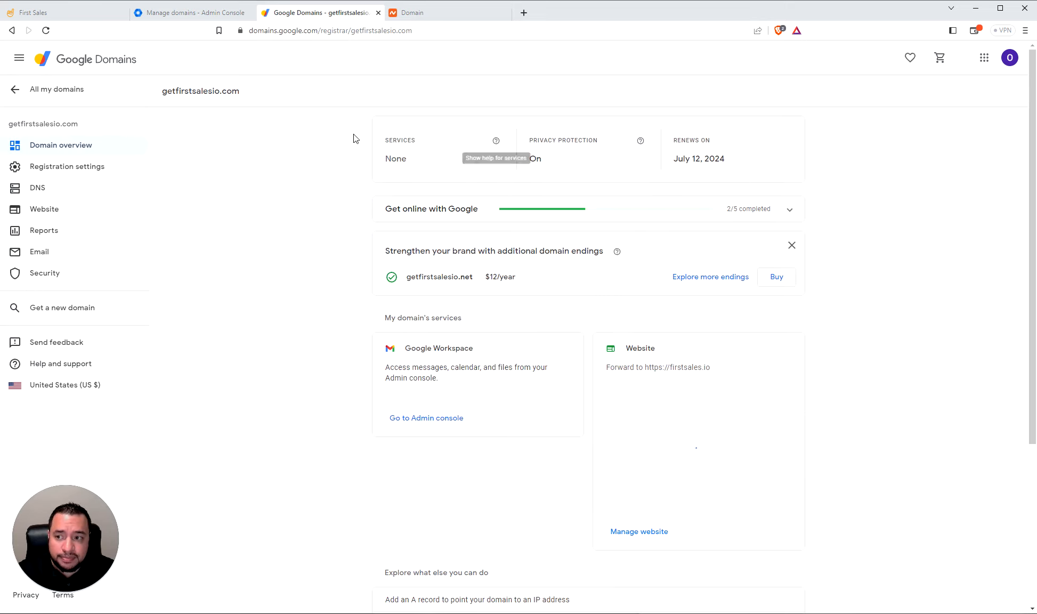
left_click(44, 189)
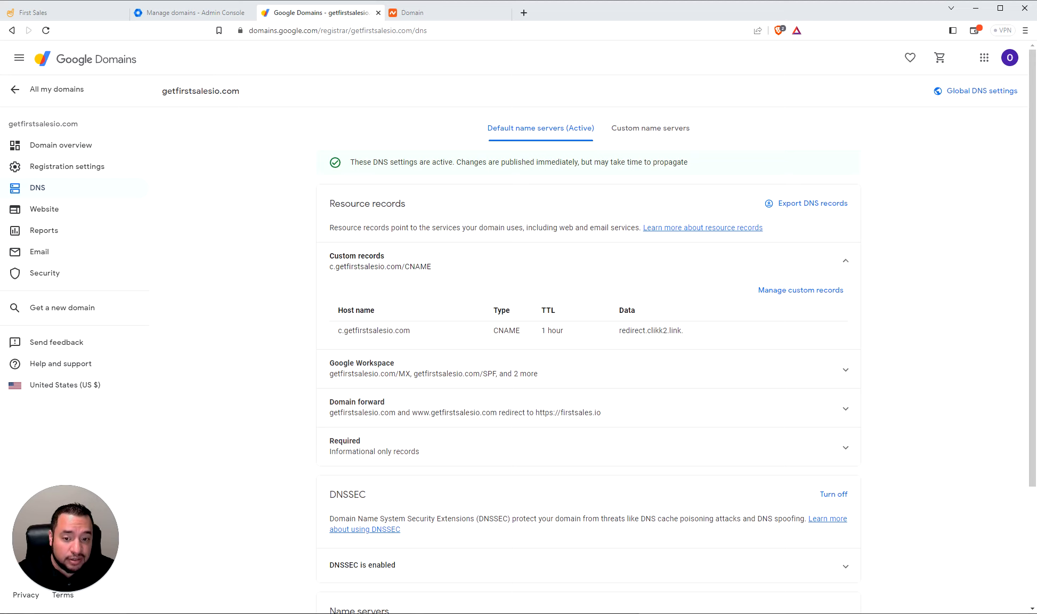
Step: Switch back to First Sales and copy the required CNAME value redirect.clikk2.link
left_click(74, 11)
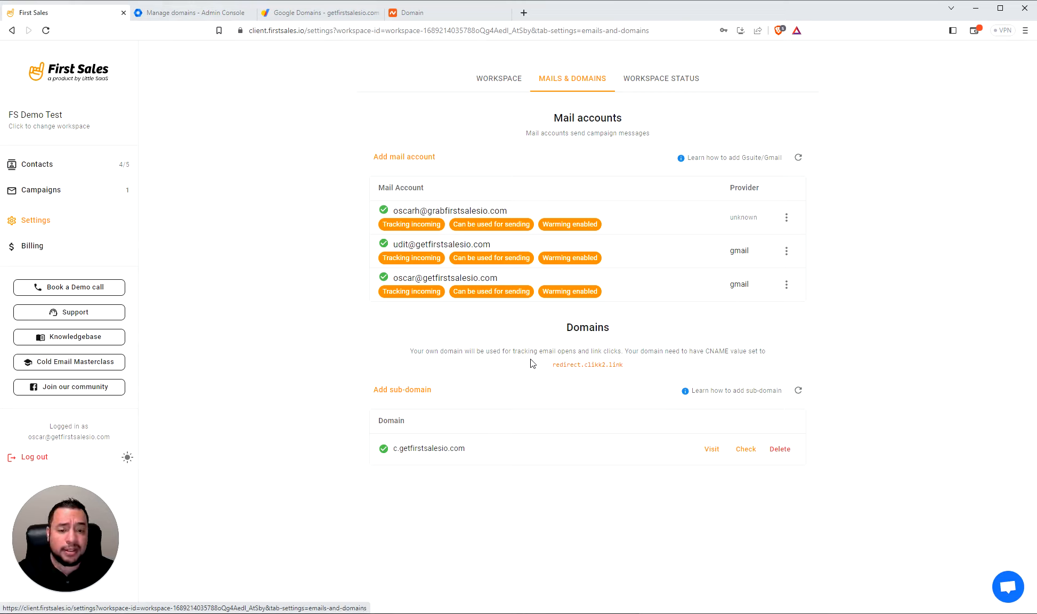
left_click(579, 367)
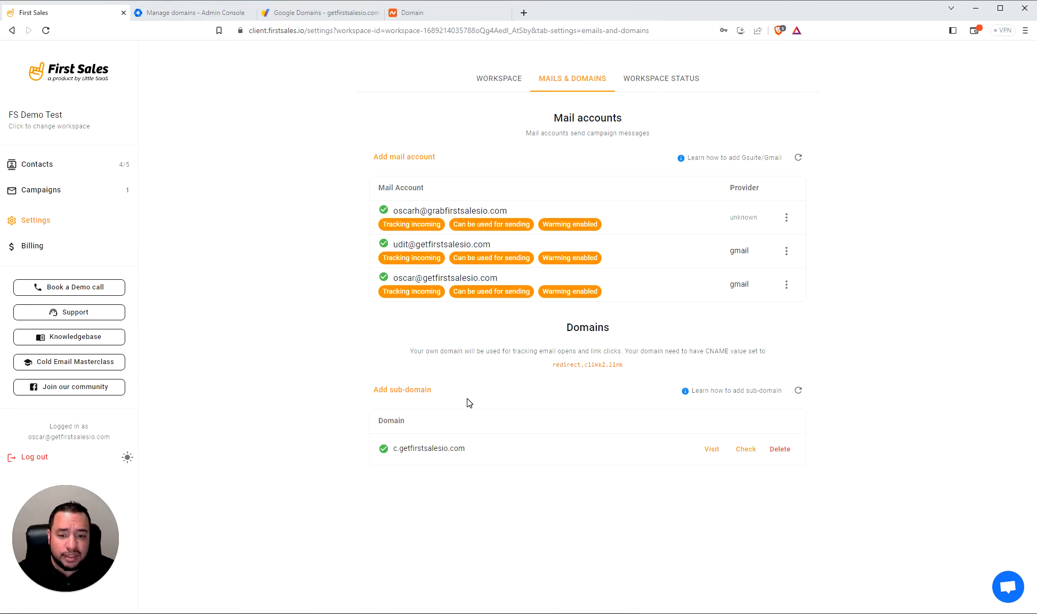
Step: In Google Domains, add and save a custom CNAME record for getfirstsalesio.com with host name t and data redirect.clikk2.link
left_click(177, 16)
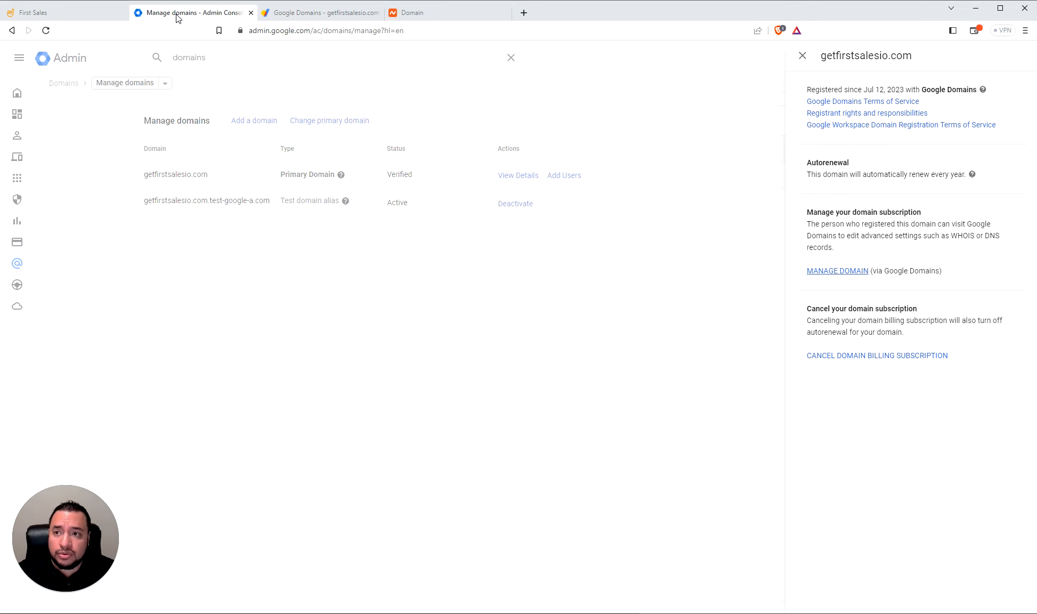
left_click(277, 13)
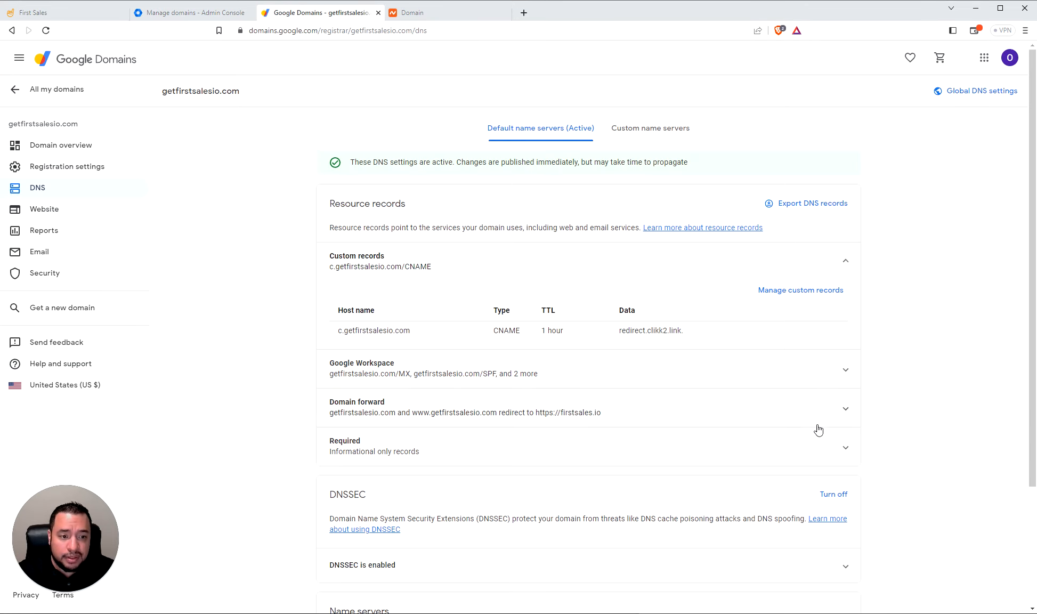
left_click(767, 292)
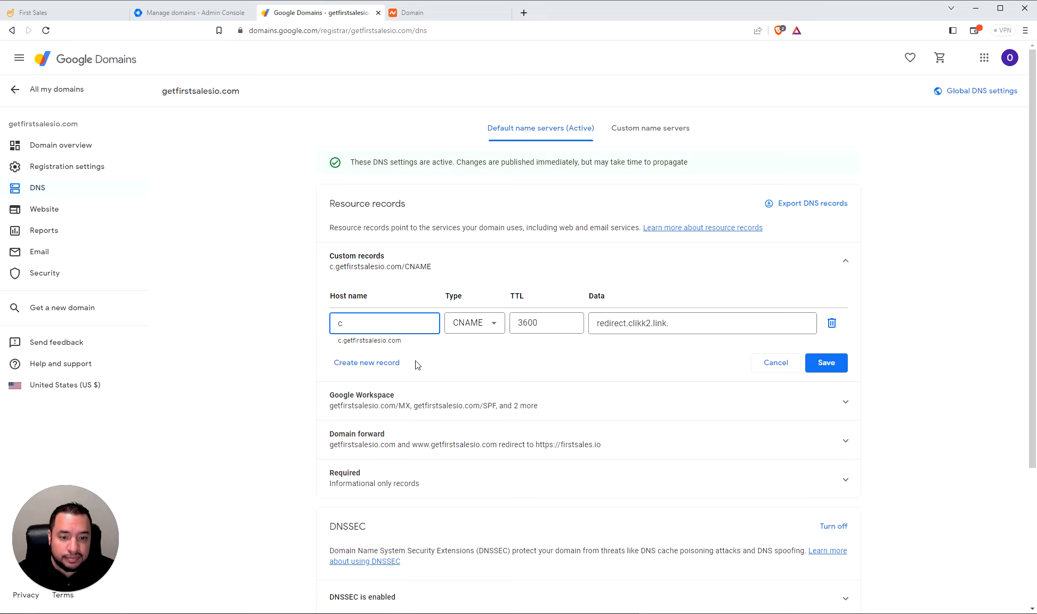
left_click(376, 364)
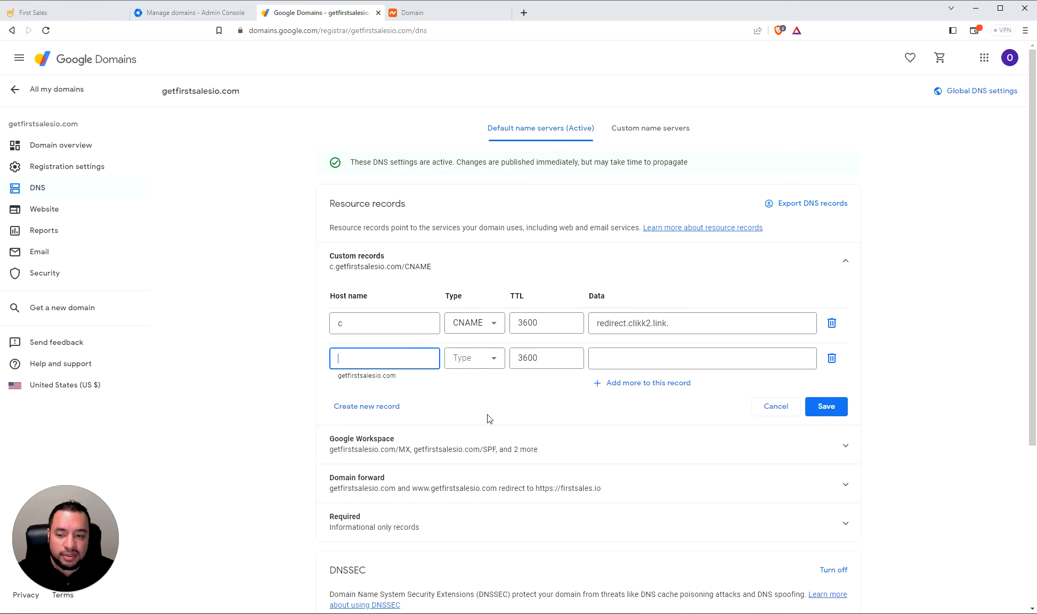
type("t")
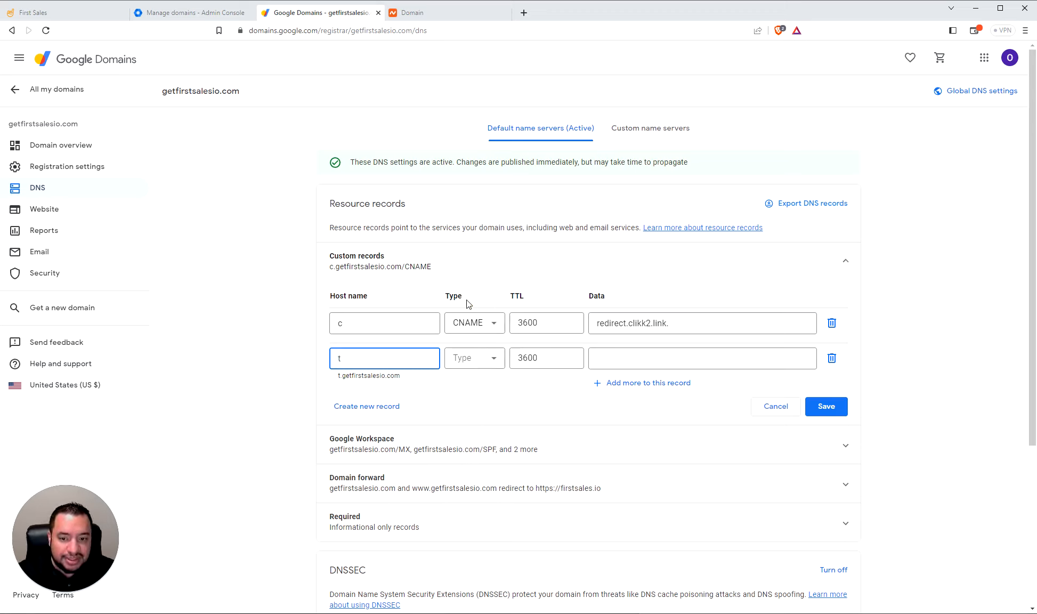
left_click(473, 362)
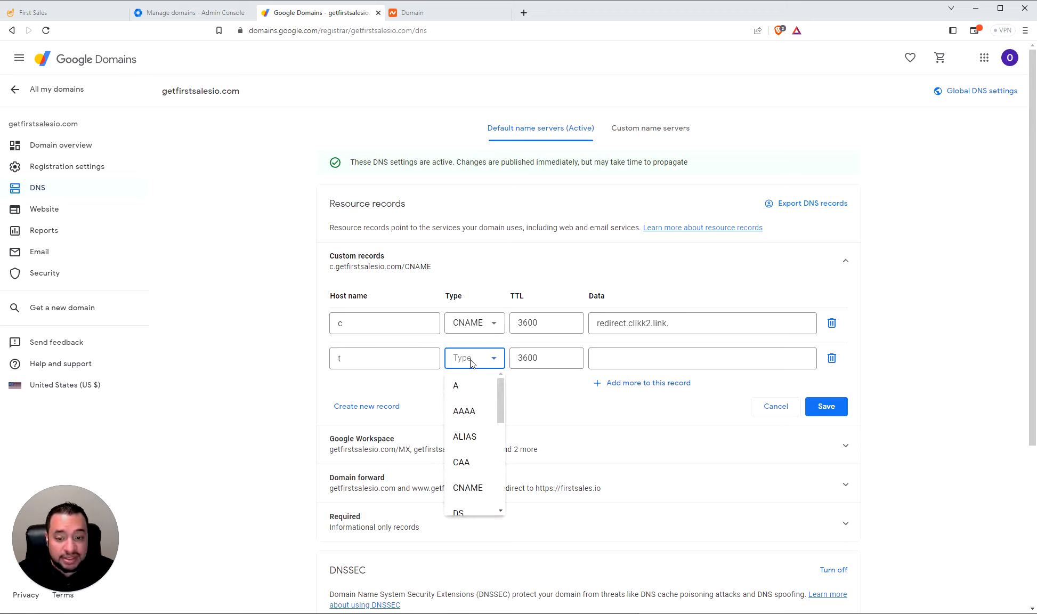
left_click(474, 489)
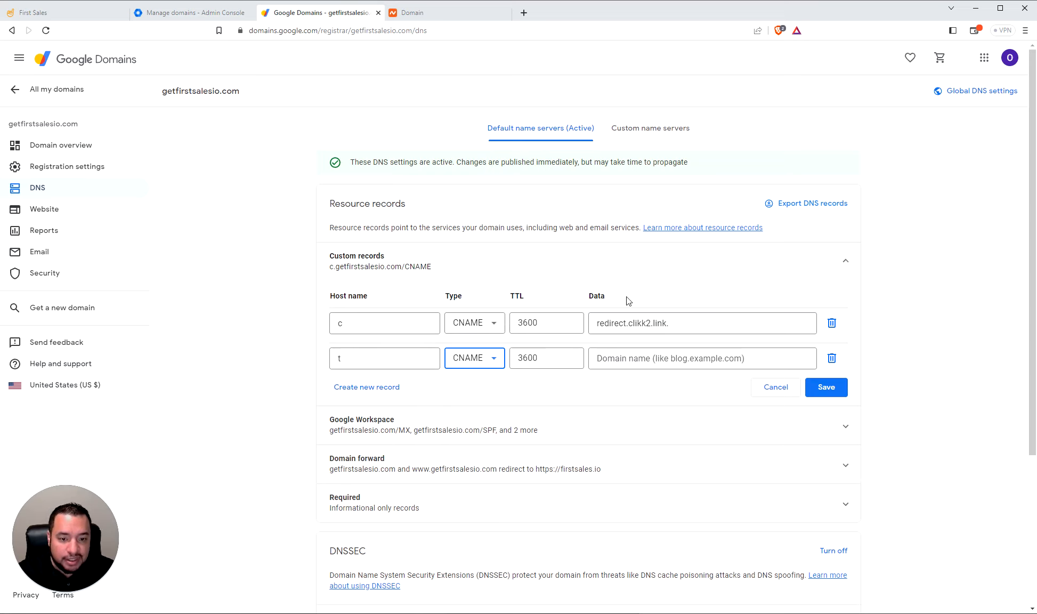
left_click(631, 361)
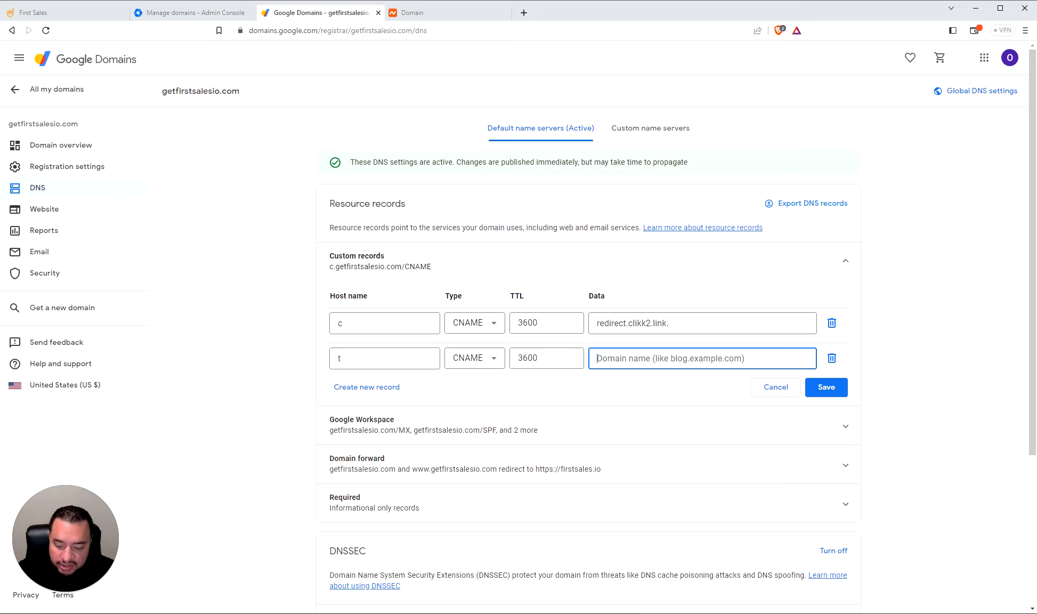
key("ctrl+v")
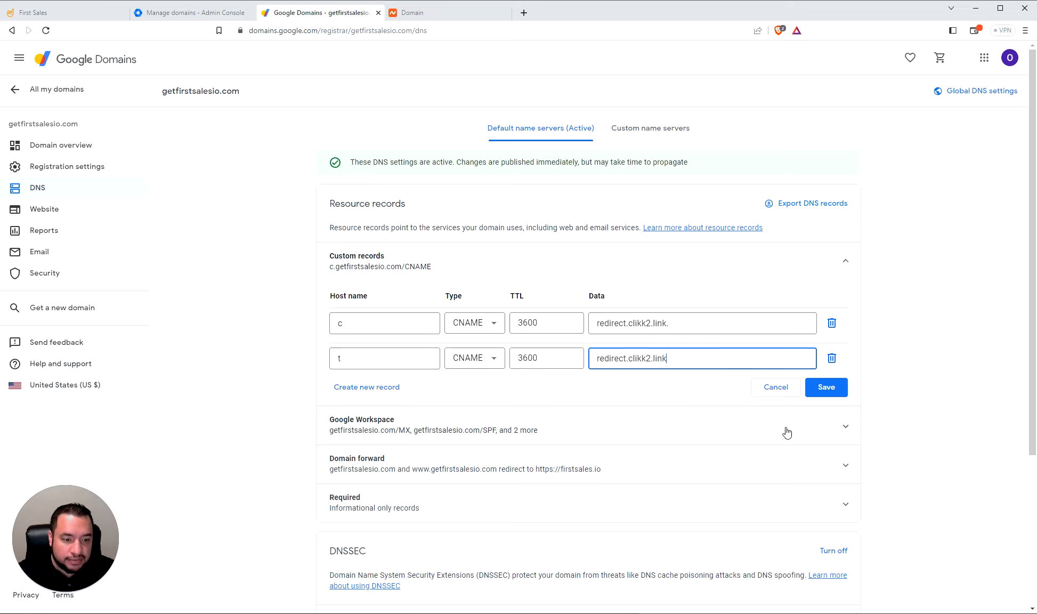
left_click(833, 393)
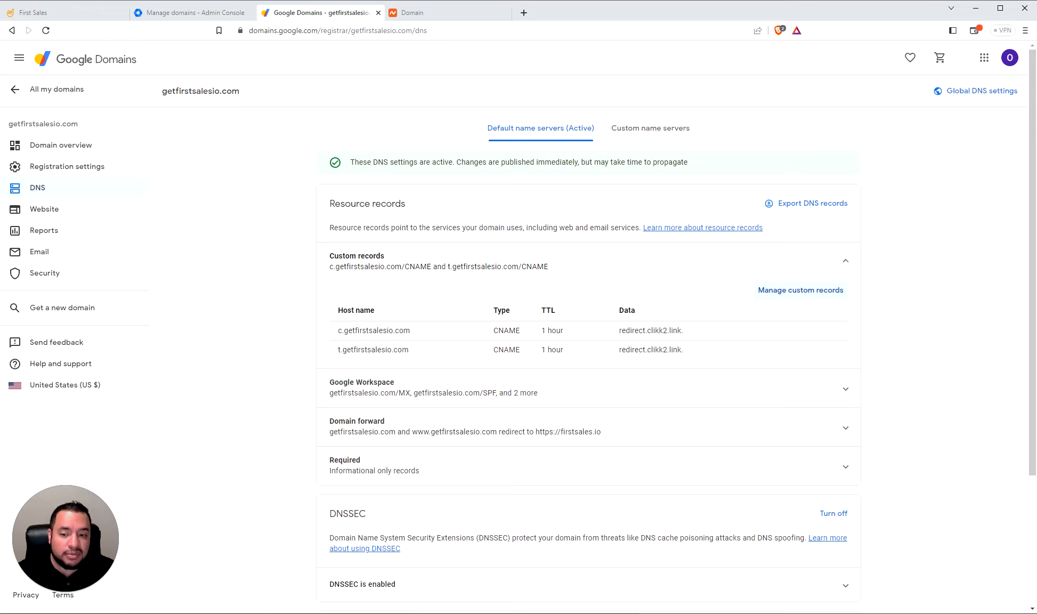
Step: Switch to First Sales and add the sub-domain t.getfirstsalesio.com, reusing the domain name copied from the existing c.getfirstsalesio.com entry
left_click(61, 11)
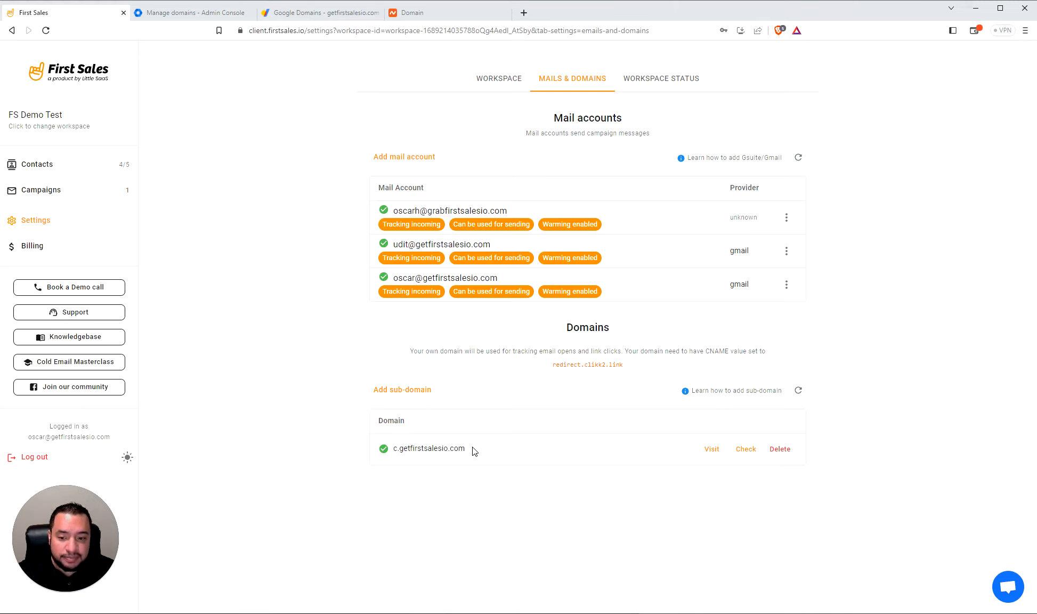
left_click_drag(472, 450, 399, 450)
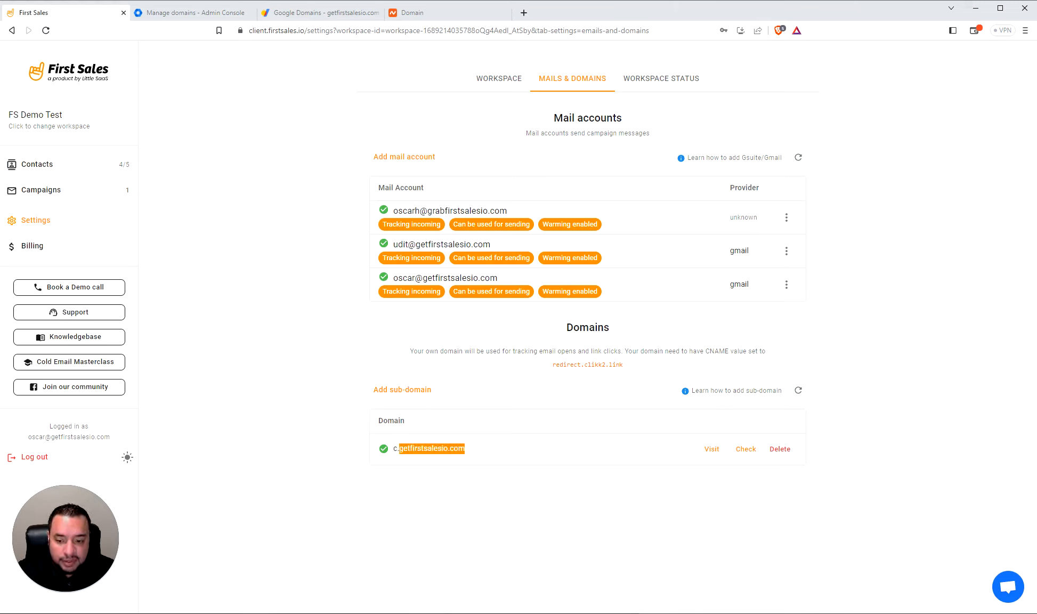
left_click(436, 482)
left_click(408, 394)
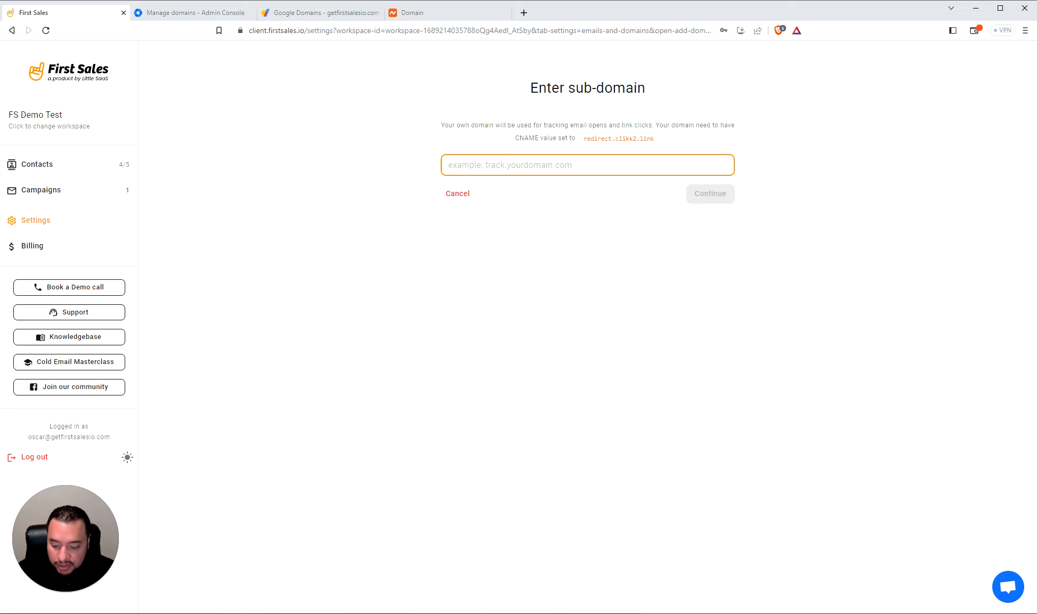
type("t")
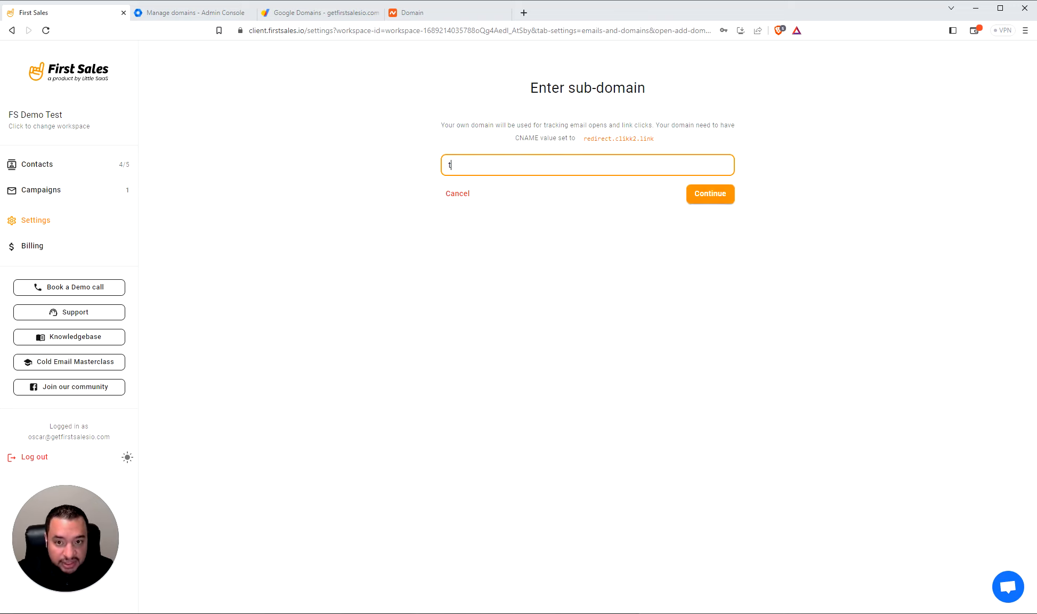
type(".")
key("ctrl+v")
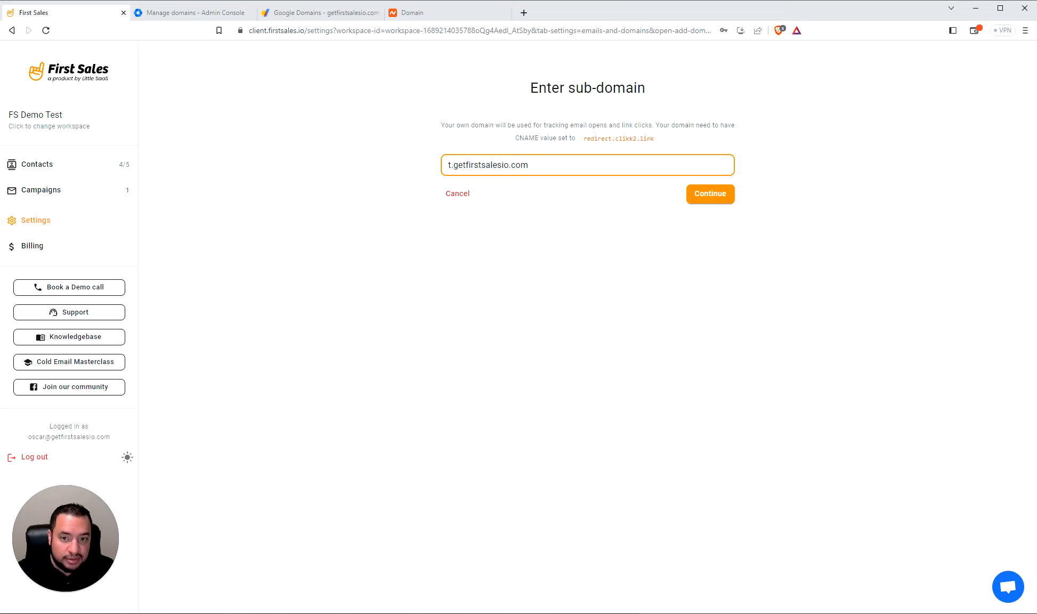
left_click(722, 200)
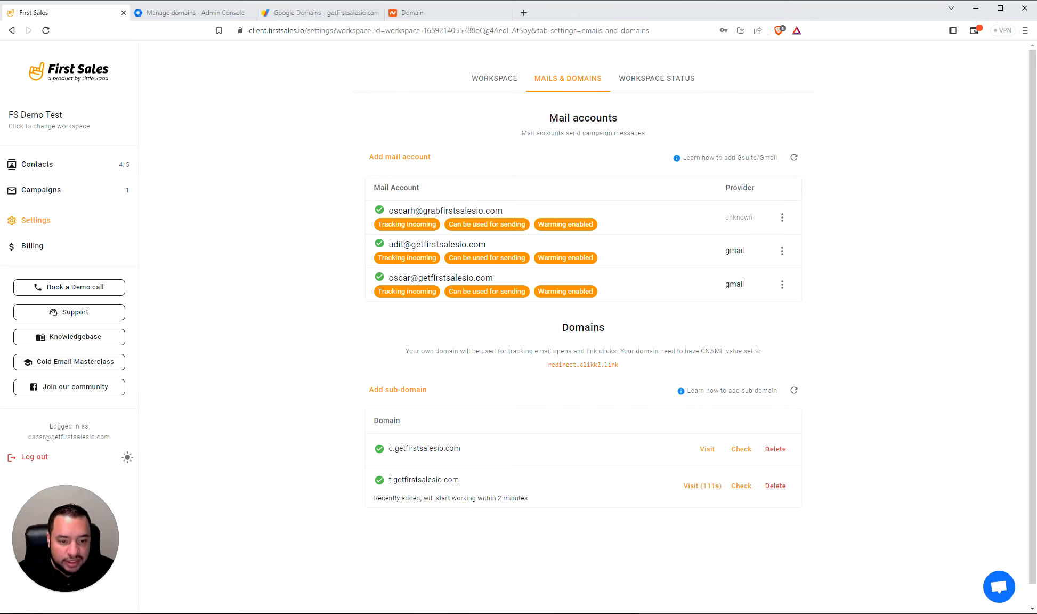
Step: Compare the CNAME requirement in First Sales with the custom records in Google Domains
left_click_drag(701, 350, 745, 350)
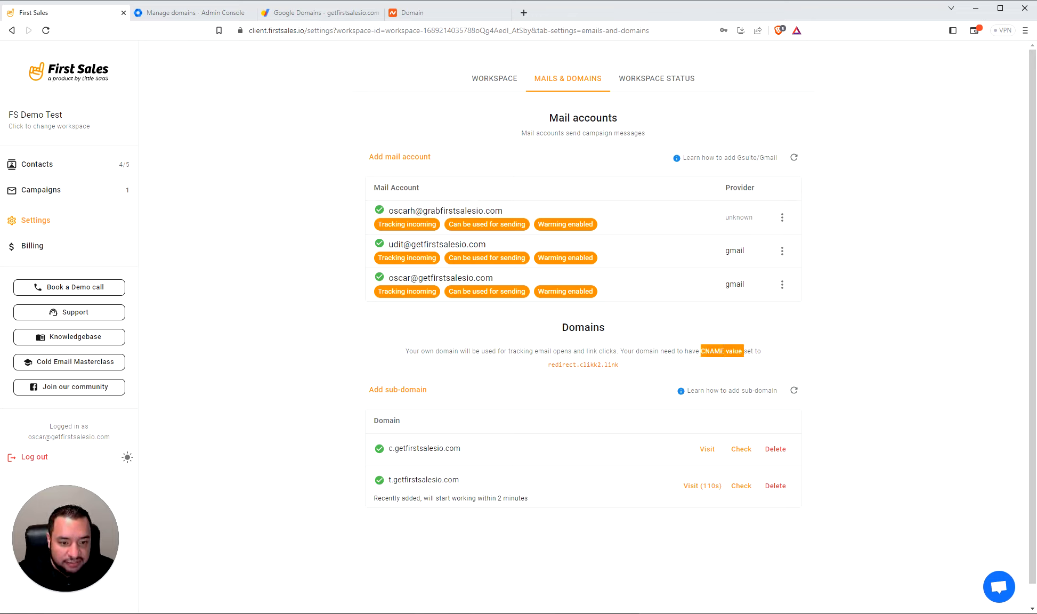
left_click(285, 14)
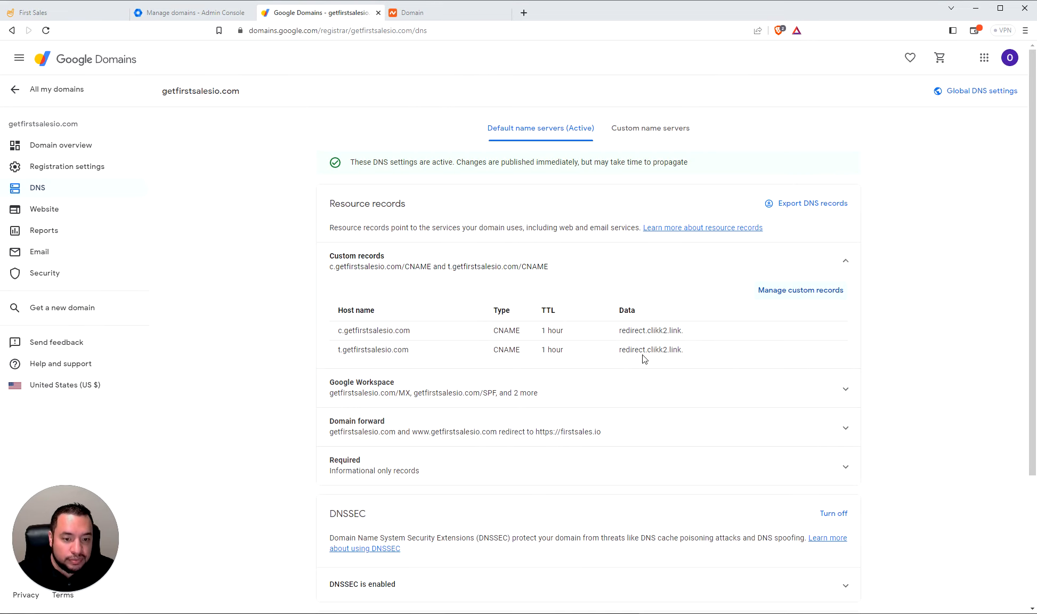
left_click(83, 15)
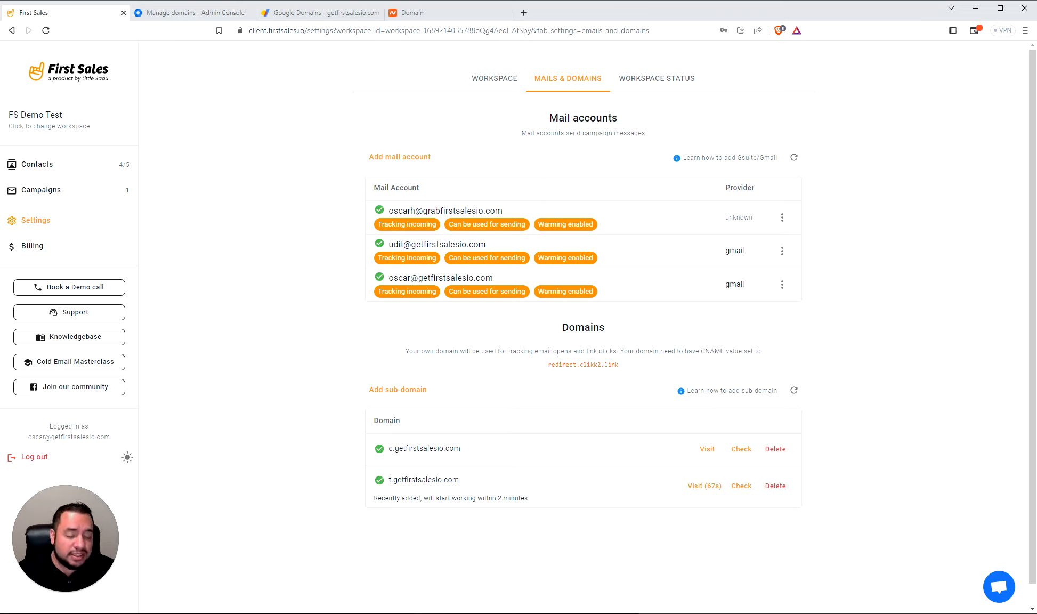
Step: Switch to Namecheap, review the host records in the Advanced DNS settings of grabfirstsalesio.com, and return to First Sales
left_click(424, 13)
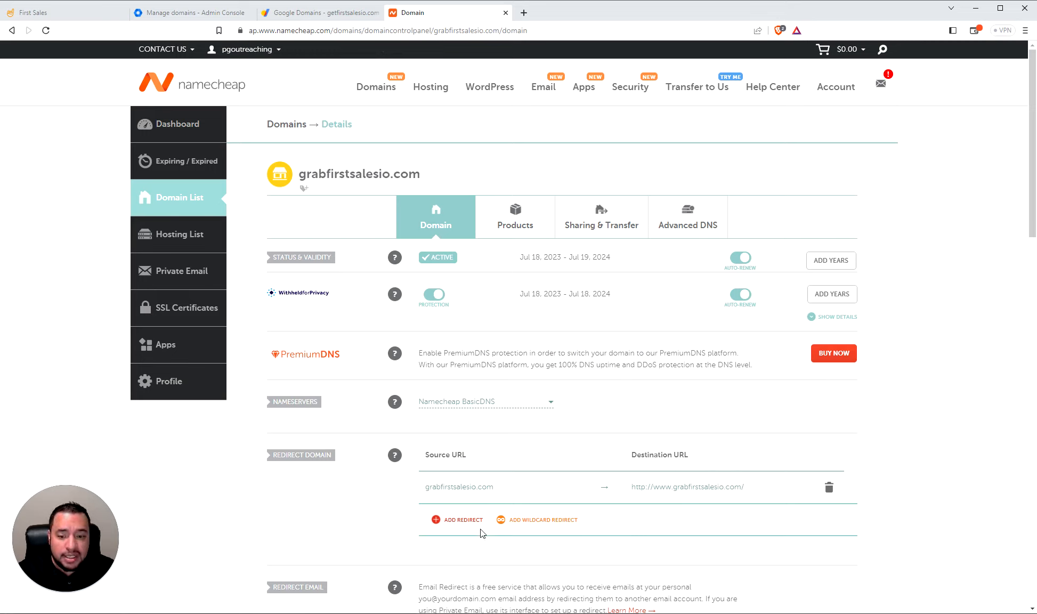
left_click(686, 223)
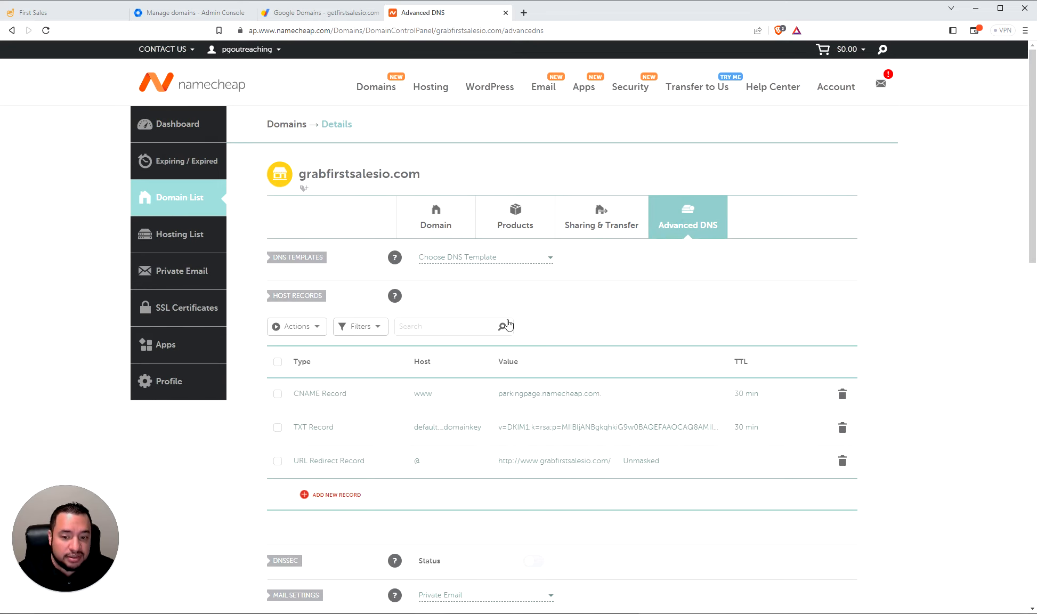
scroll(687, 405, "down", 1)
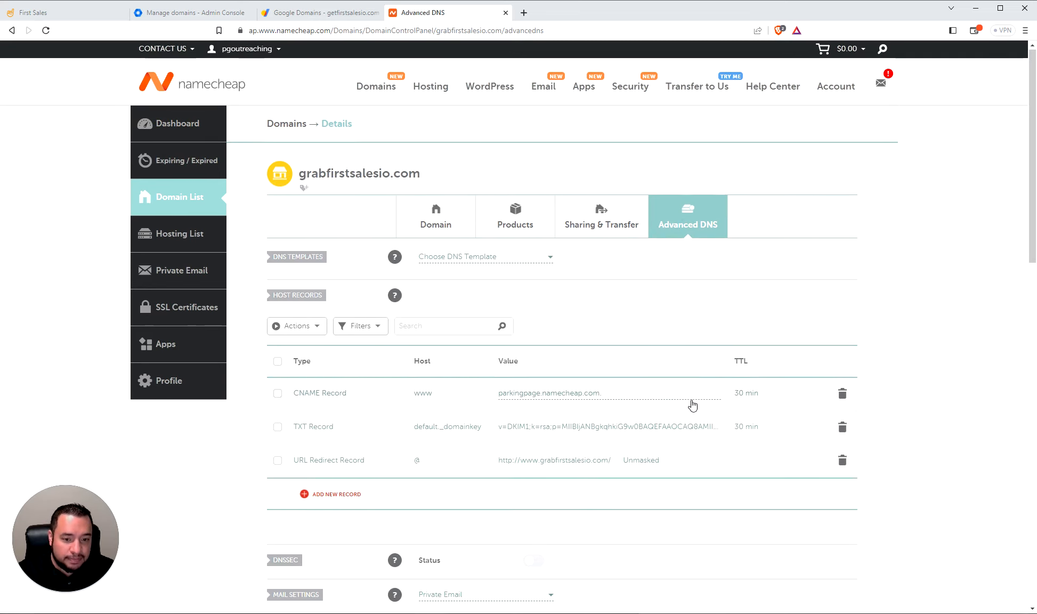
scroll(669, 414, "down", 1)
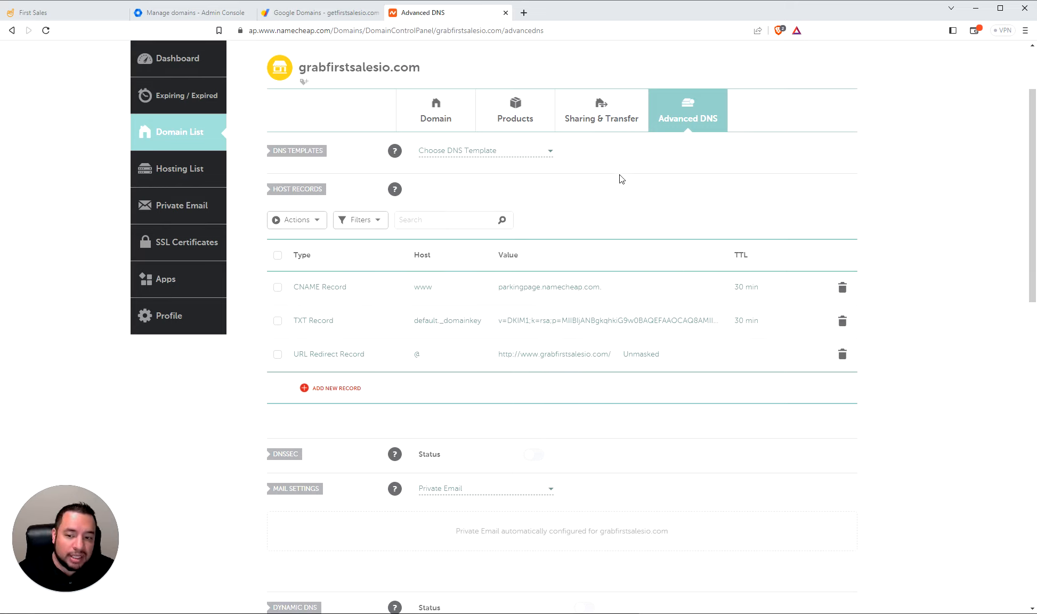
left_click(35, 12)
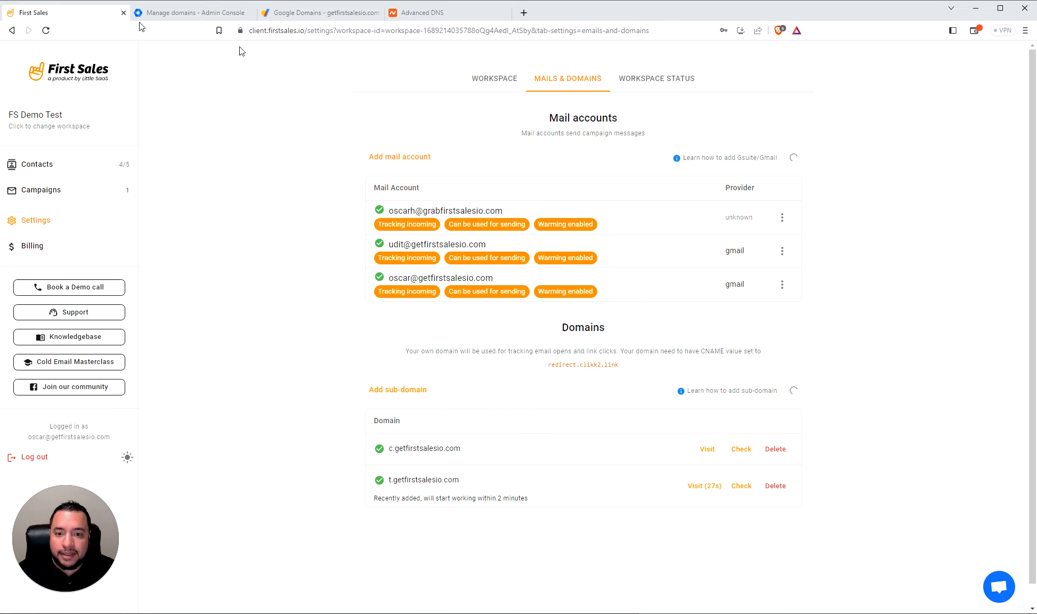
Step: Copy the required CNAME value redirect.clikk2.link, switch to Namecheap, and start a new CNAME host record for grabfirstsalesio.com
left_click(570, 370)
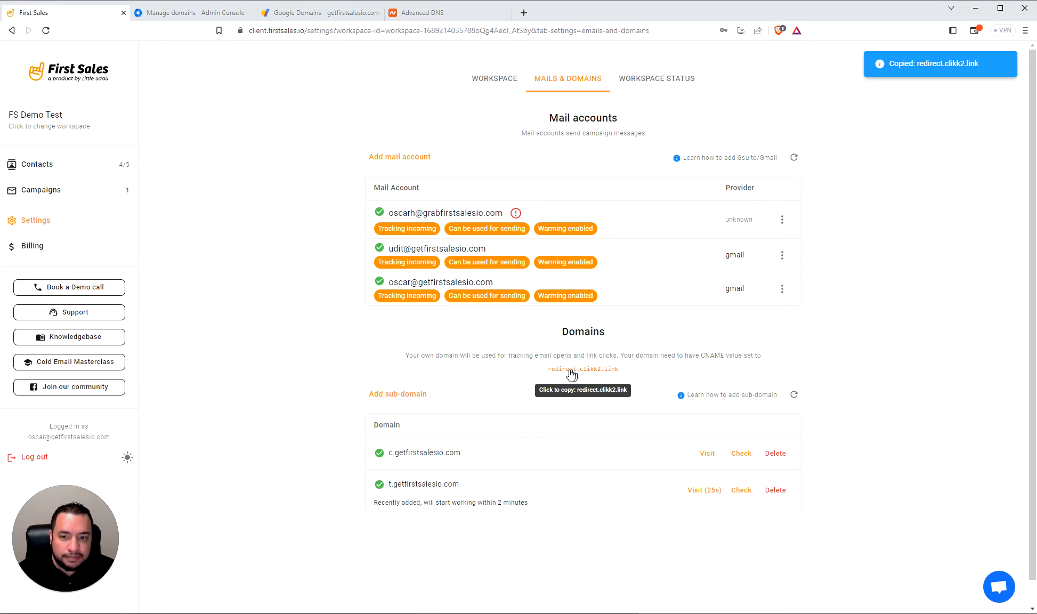
left_click(429, 12)
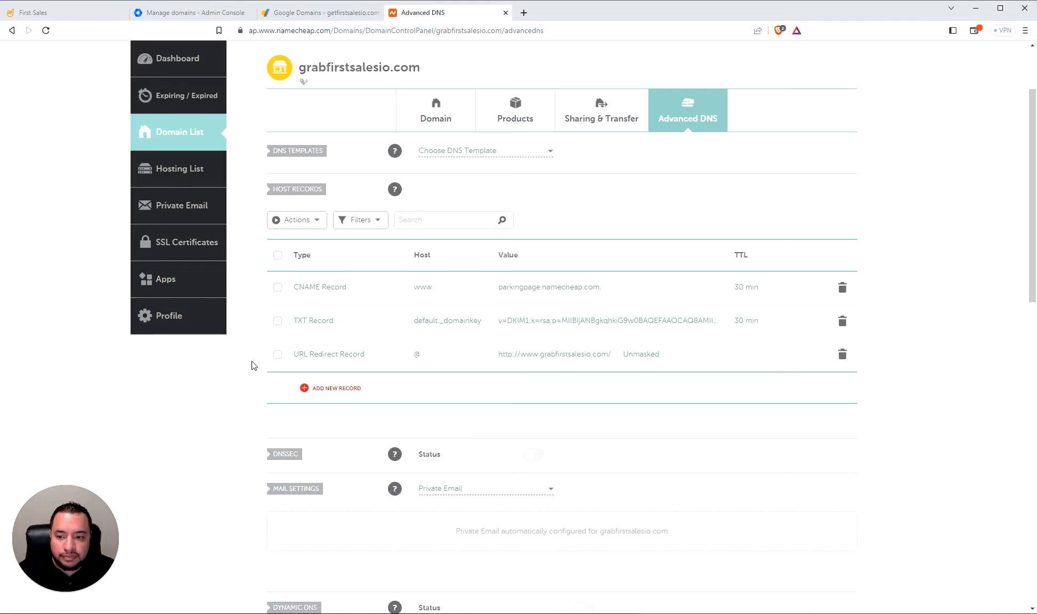
left_click(342, 389)
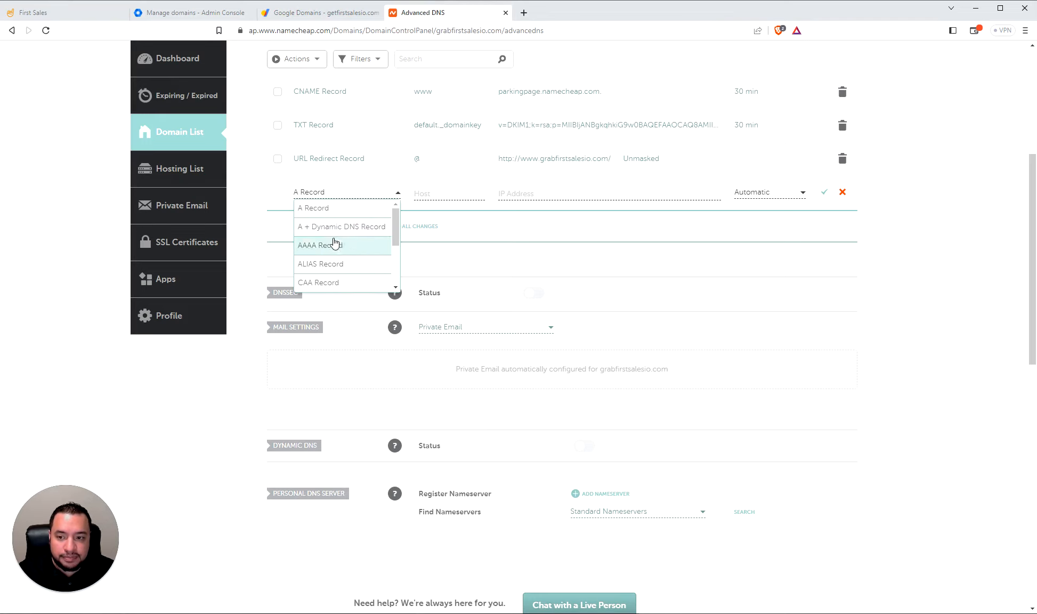
scroll(339, 245, "down", 3)
scroll(340, 250, "up", 2)
left_click(340, 261)
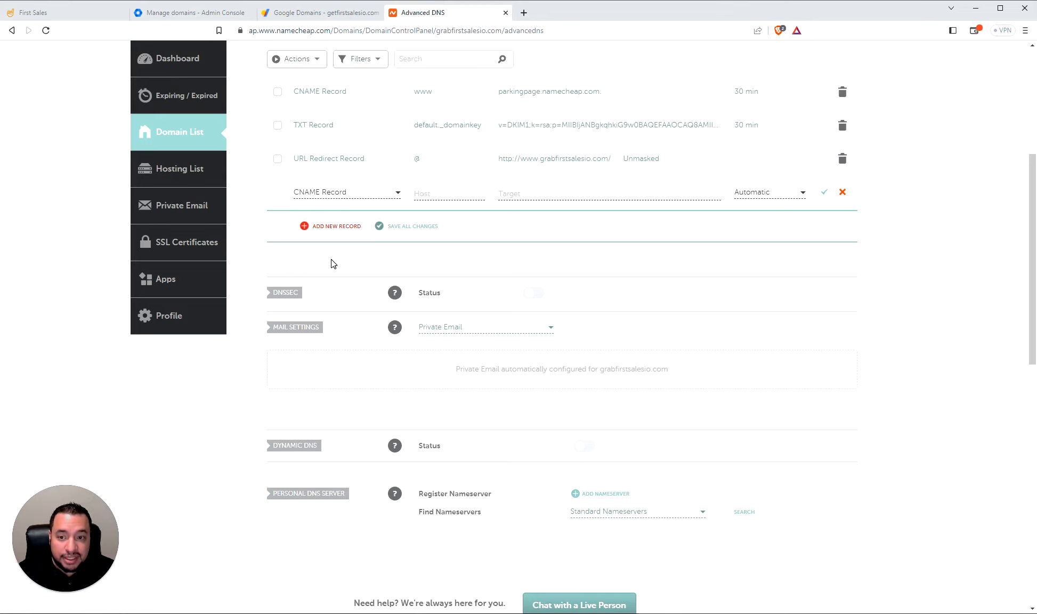
scroll(516, 320, "up", 2)
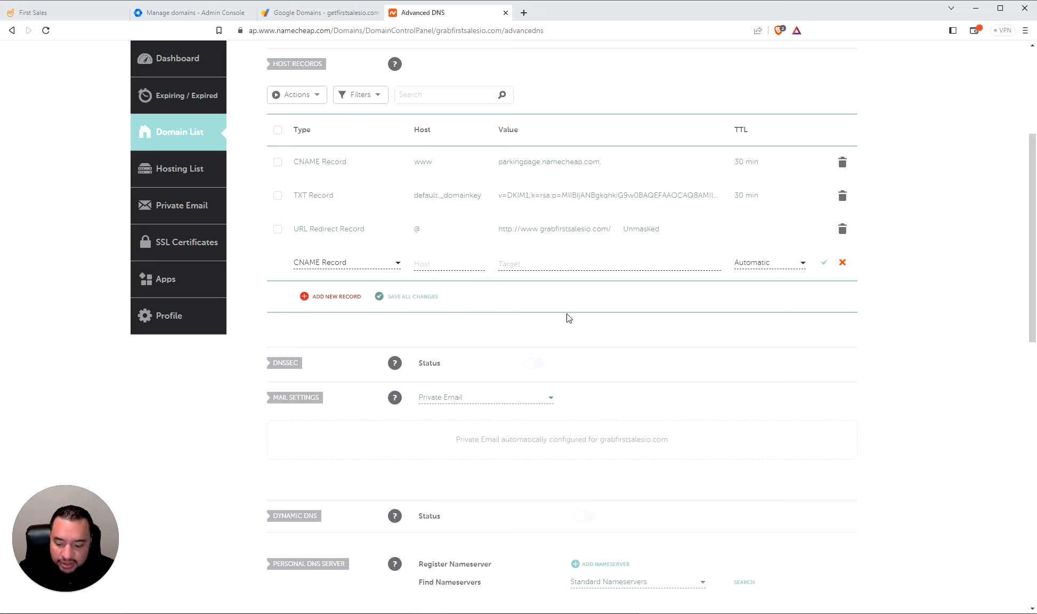
Step: Give the new CNAME record the host t and the copied target redirect.clikk2.link, and save it
type("t")
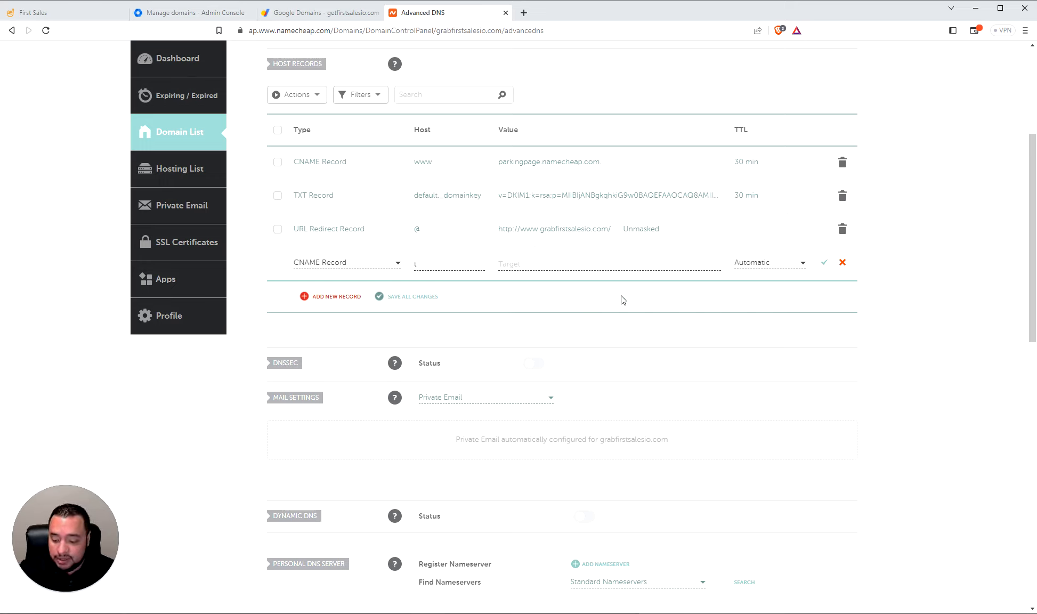
key("ctrl+v")
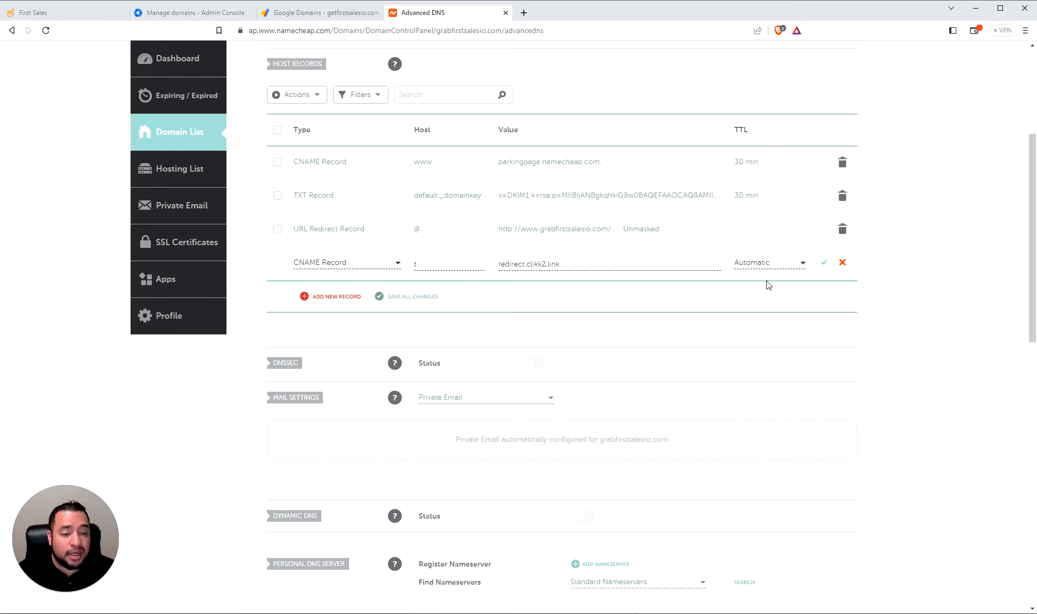
left_click(825, 265)
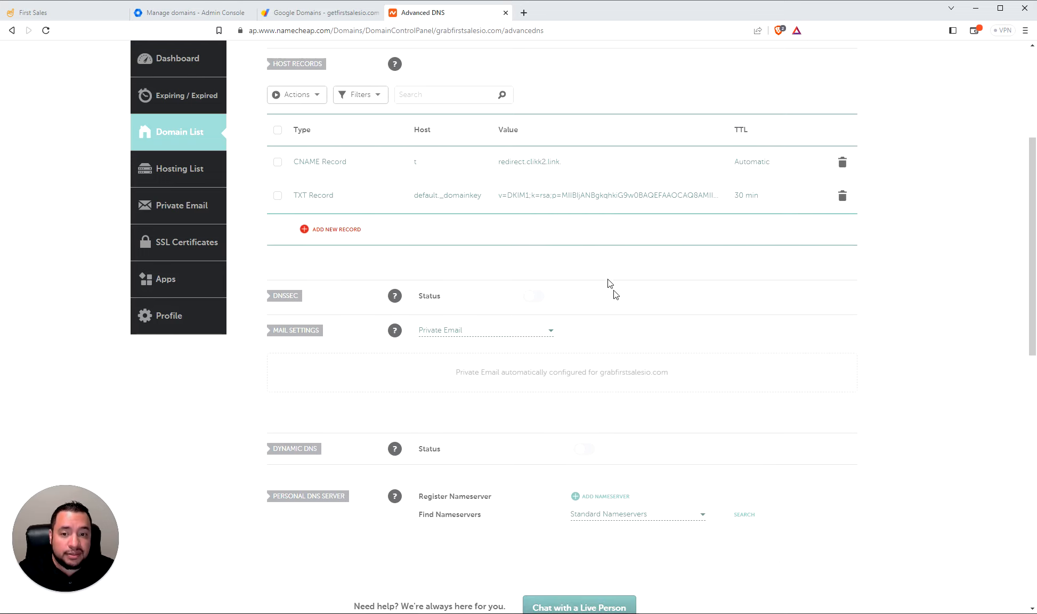
Step: Copy the domain name grabfirstsalesio.com from the heading of the domain's details page
scroll(555, 370, "up", 4)
scroll(576, 381, "down", 2)
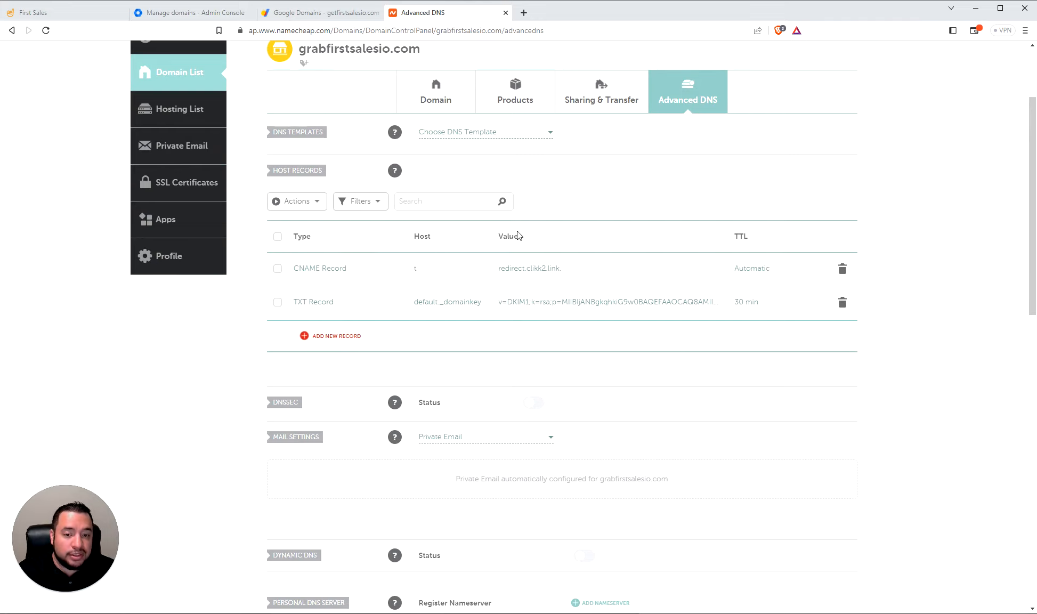
scroll(531, 280, "up", 2)
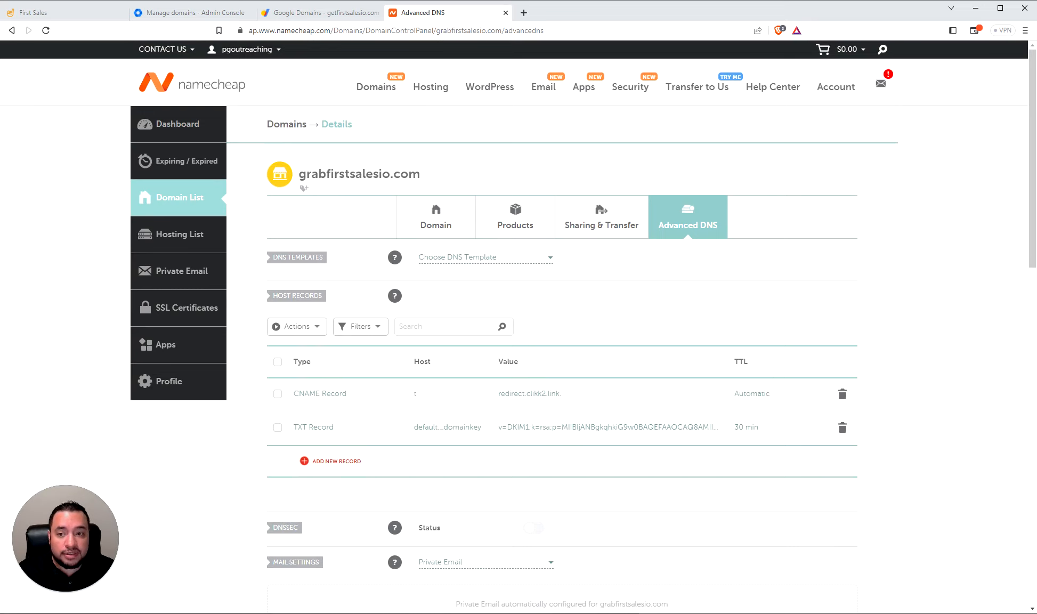
mouse_move(424, 176)
left_mouse_down()
mouse_move(320, 175)
mouse_move(420, 174)
left_mouse_up()
left_click(345, 175)
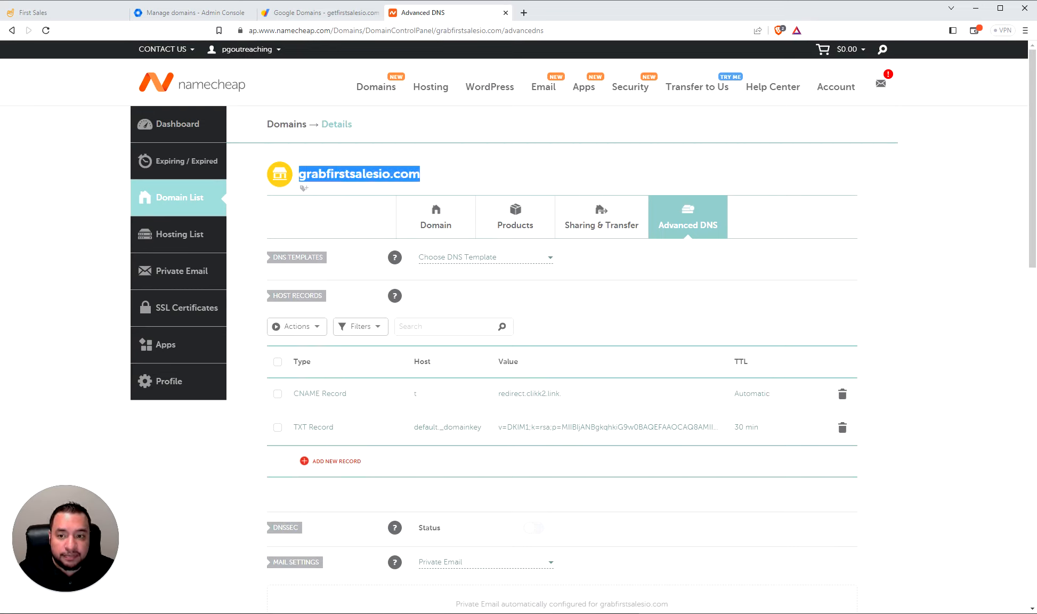
left_click(436, 170)
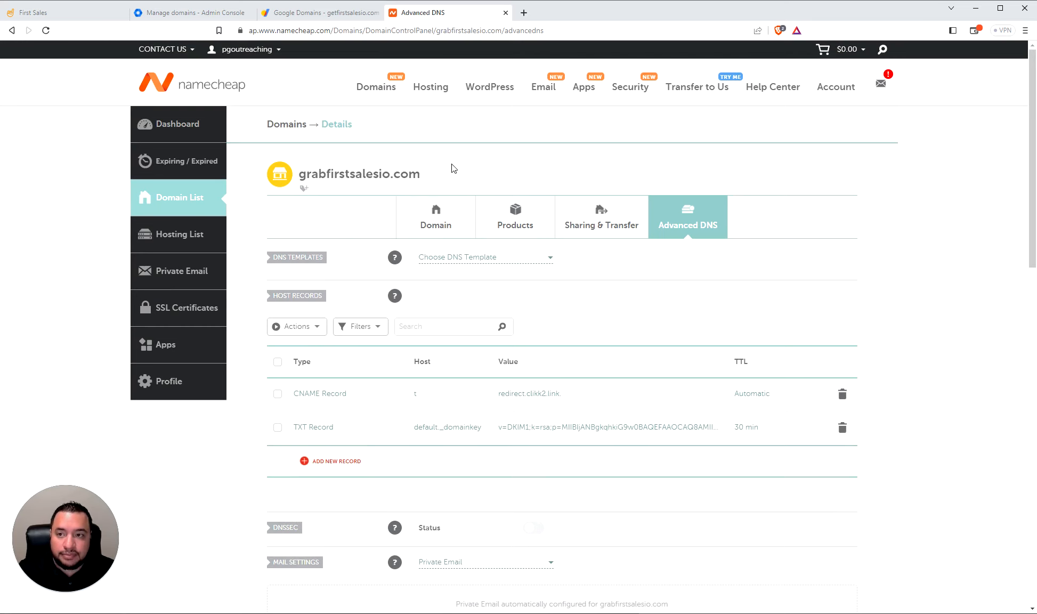
Step: Switch to First Sales and add the sub-domain t.grabfirstsalesio.com, reusing the copied domain name
left_click(71, 18)
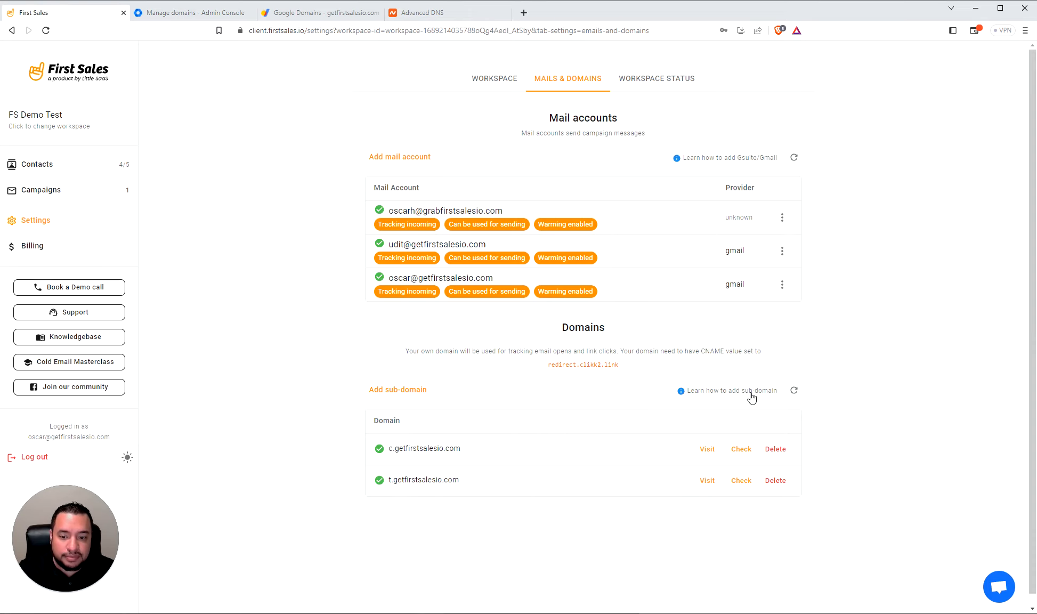
left_click(402, 394)
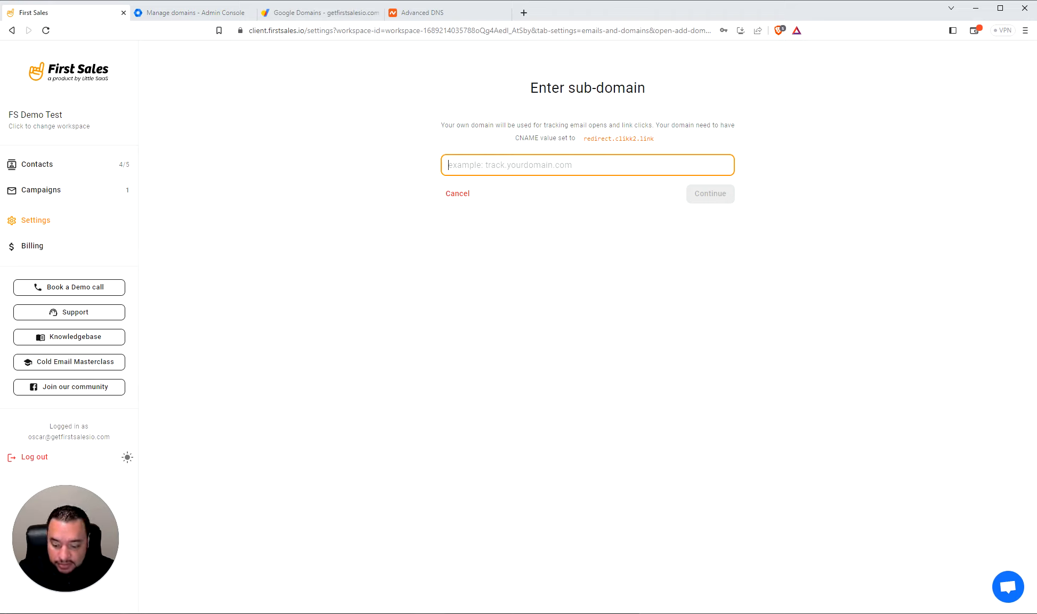
type("t.")
key("ctrl+v")
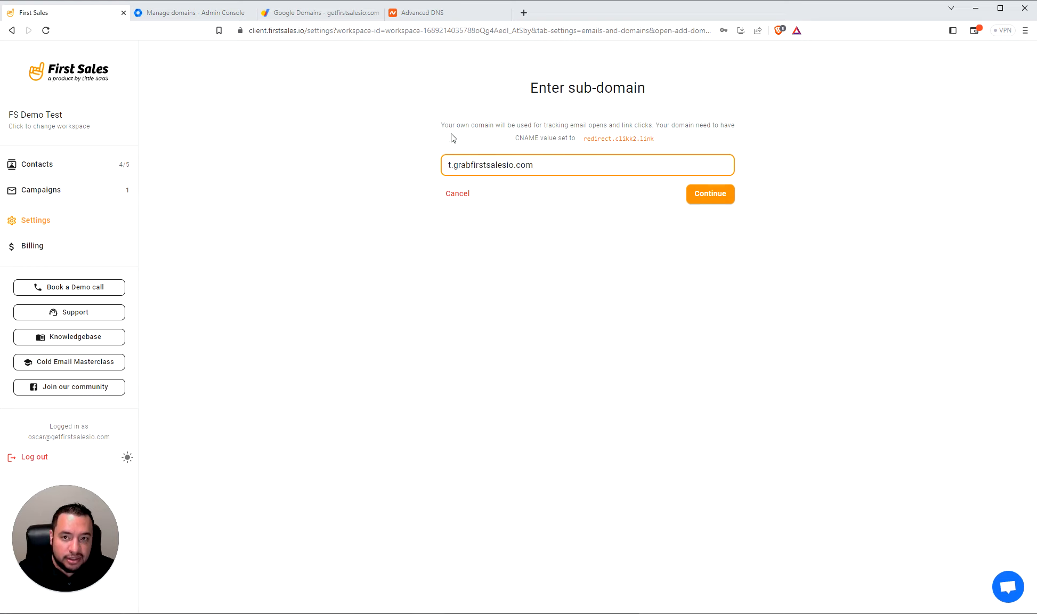
left_click(706, 202)
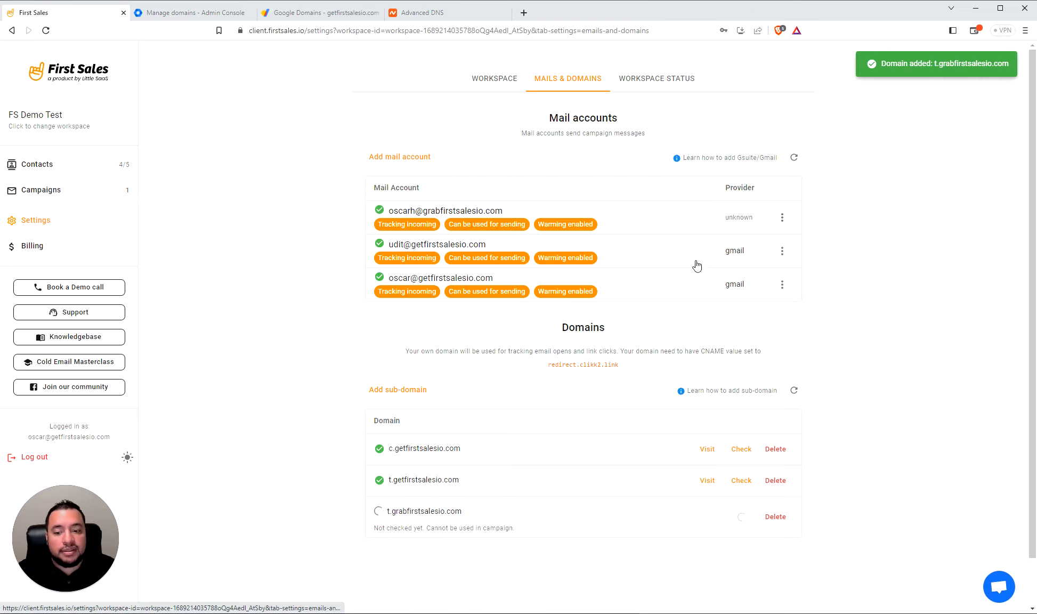